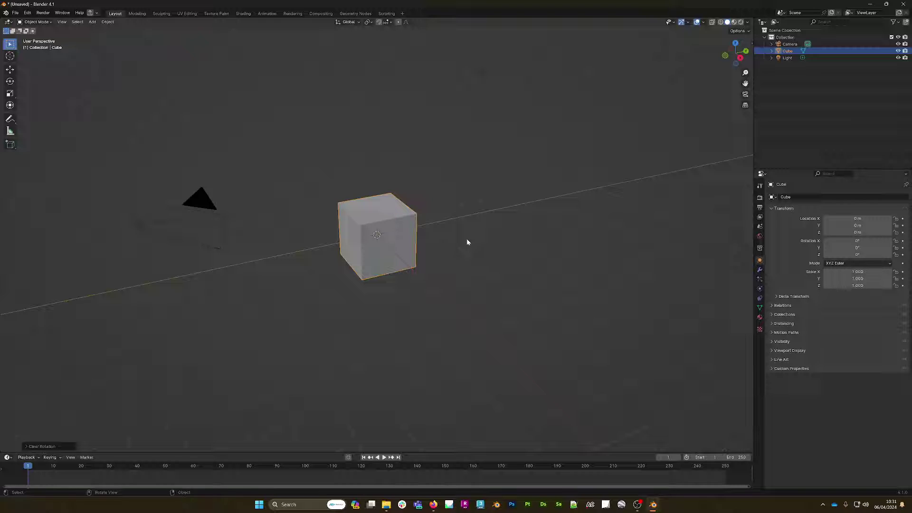
# Preview the Ctrl+L Link/Transfer Data options, then dismiss them and orbit the view.
pyautogui.hotkey('ctrl', 'l')
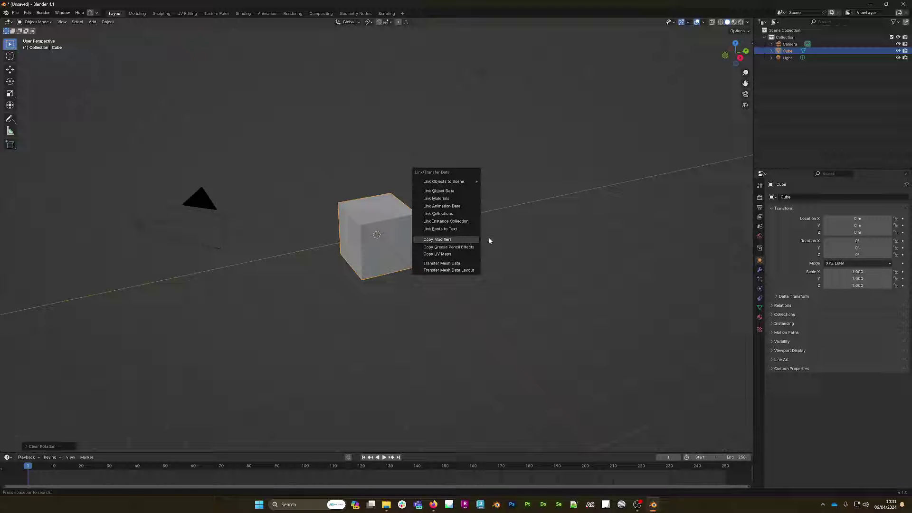
pyautogui.click(515, 247)
pyautogui.moveTo(515, 247); pyautogui.dragTo(495, 240, button='middle')
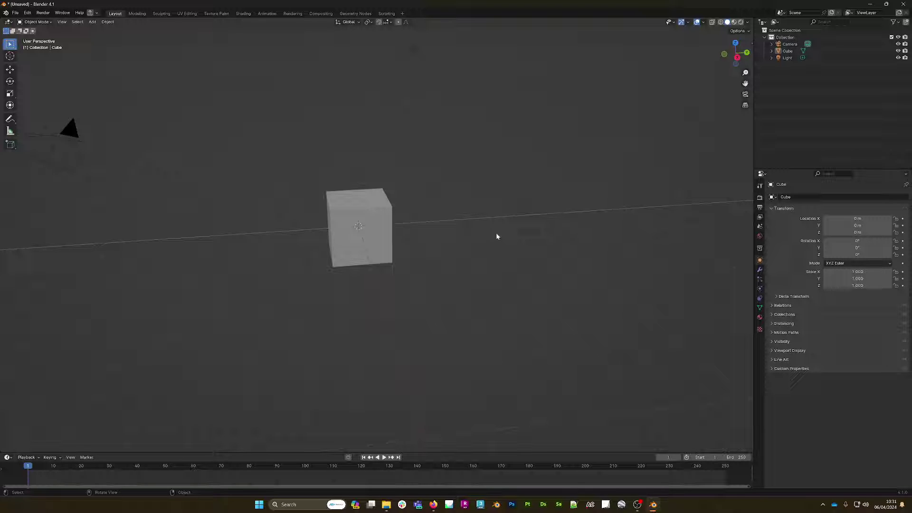
pyautogui.moveTo(465, 212); pyautogui.dragTo(456, 218, button='middle')
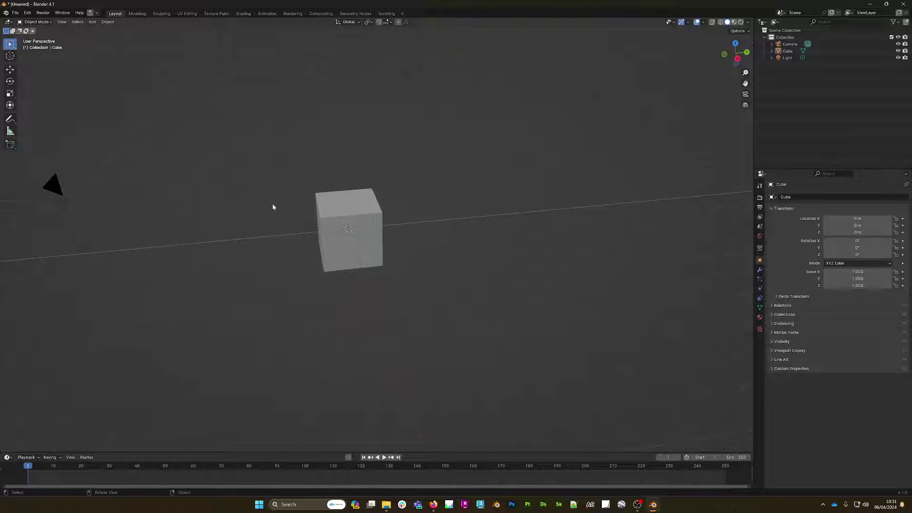
# Duplicate the cube twice along the Y axis to form a row of three.
pyautogui.click(356, 212)
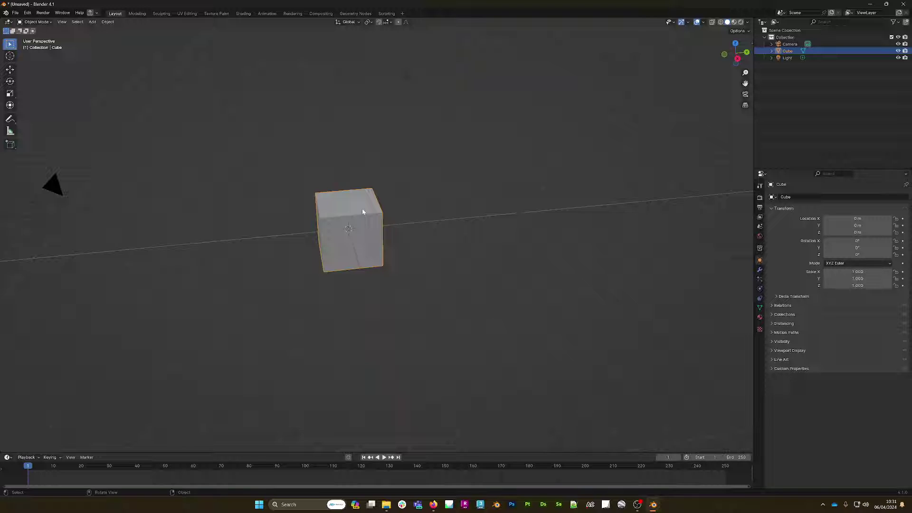
pyautogui.hotkey('shift', 'd')
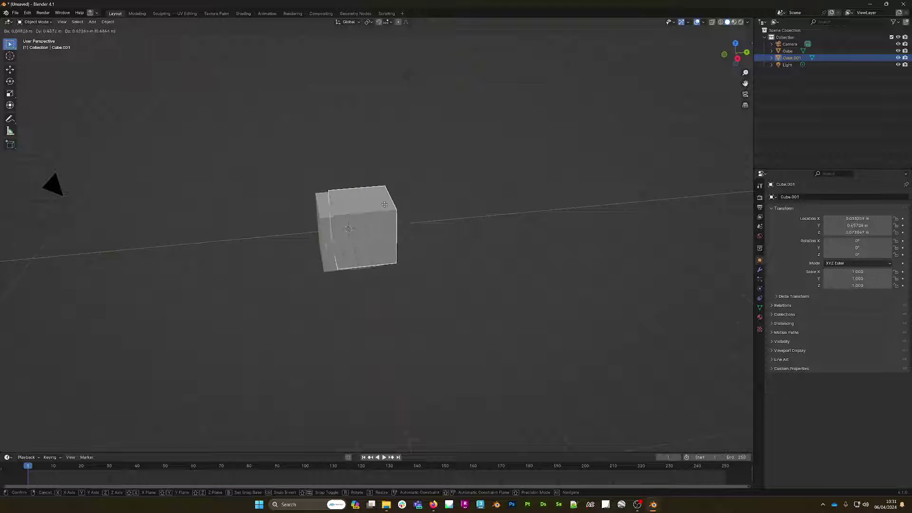
pyautogui.press('y')
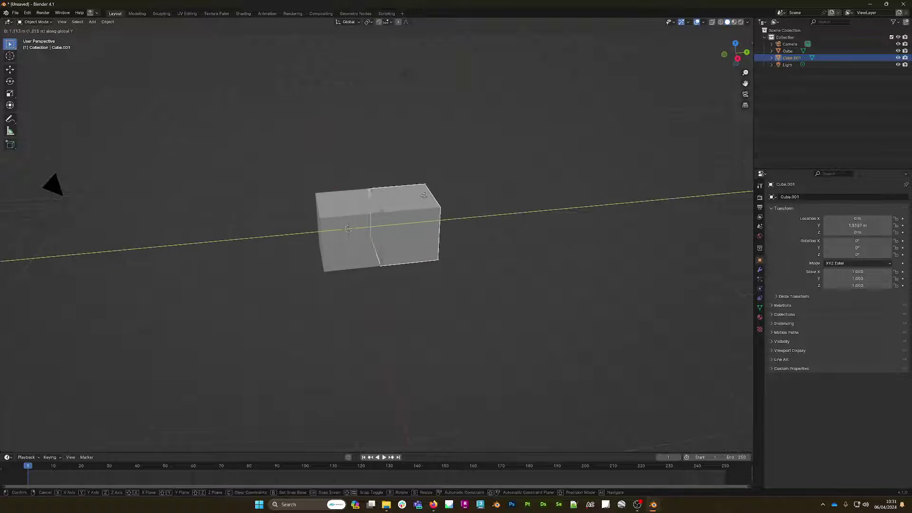
pyautogui.click(468, 196)
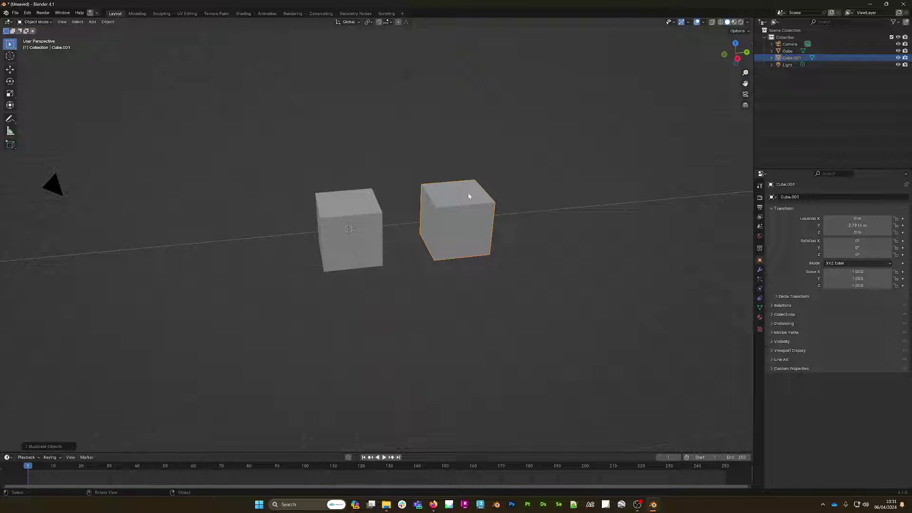
pyautogui.hotkey('shift', 'r')
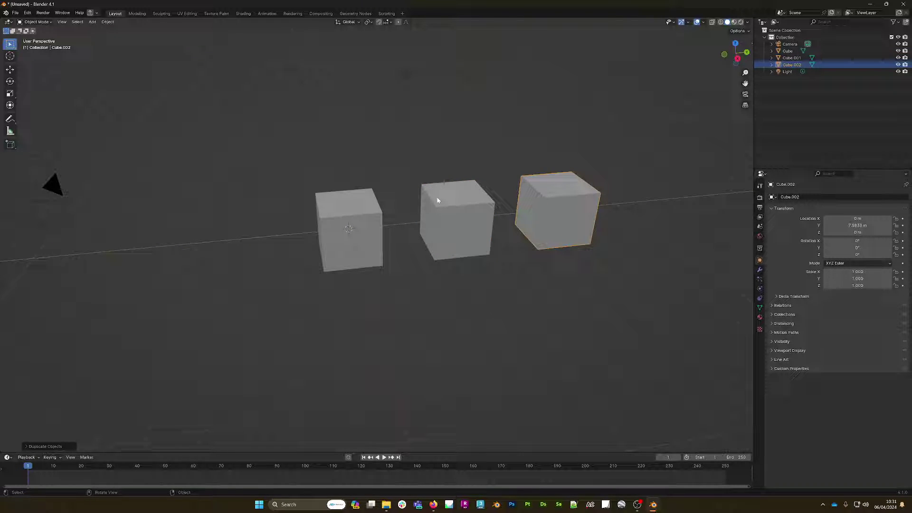
# Switch to Material Preview shading and turn the enlarged lower area into a Shader Editor.
pyautogui.press('z')
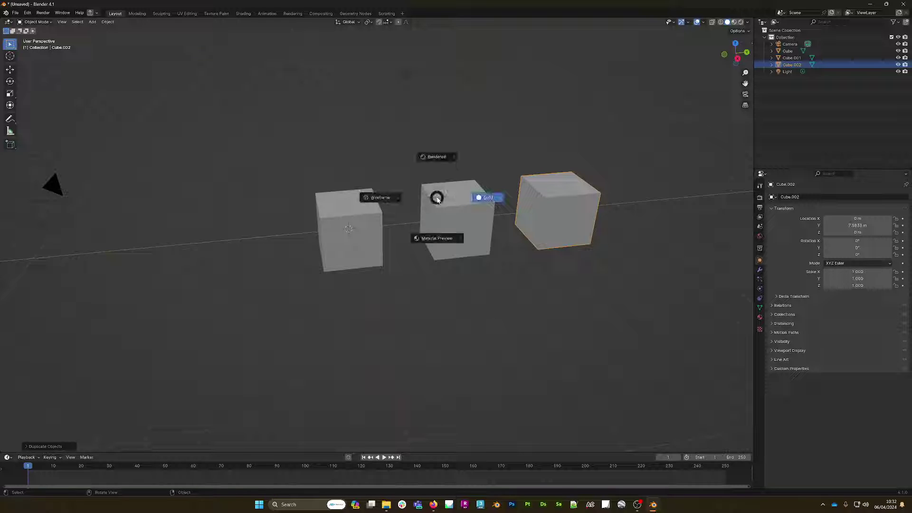
pyautogui.click(437, 239)
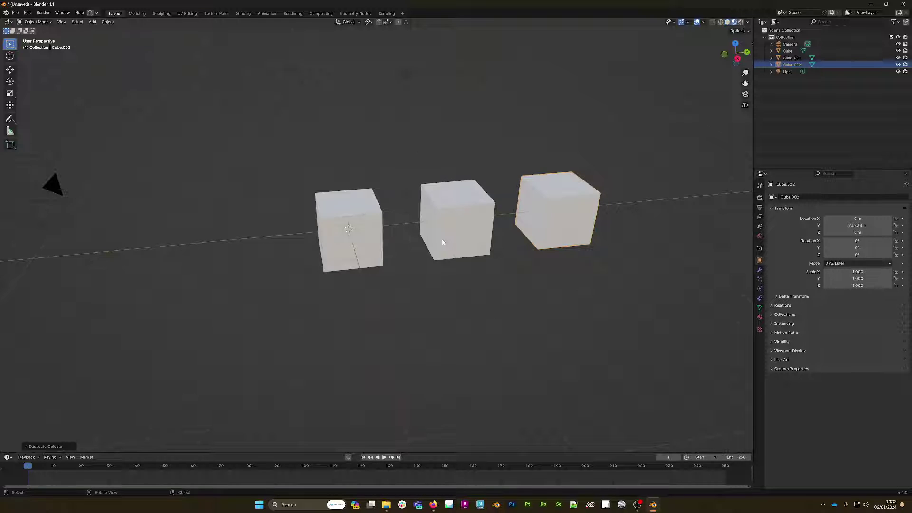
pyautogui.click(346, 216)
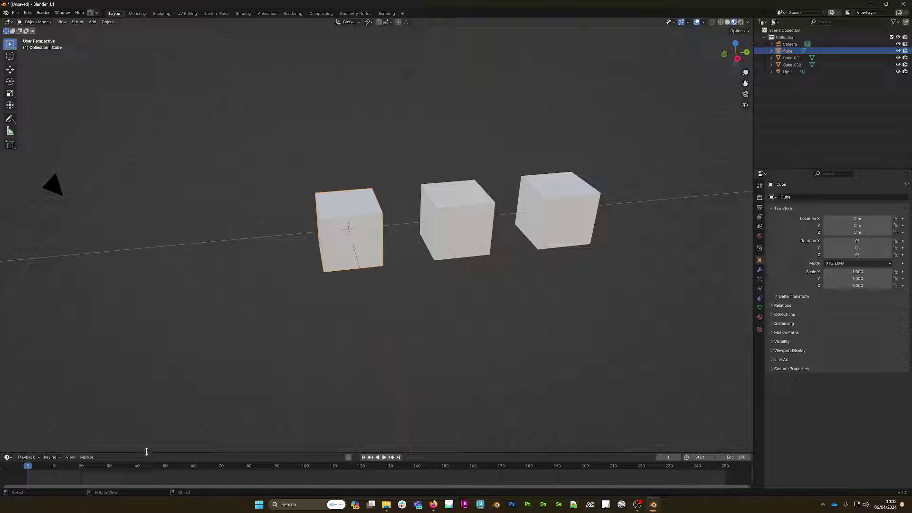
pyautogui.moveTo(147, 452); pyautogui.dragTo(95, 282)
pyautogui.click(7, 286)
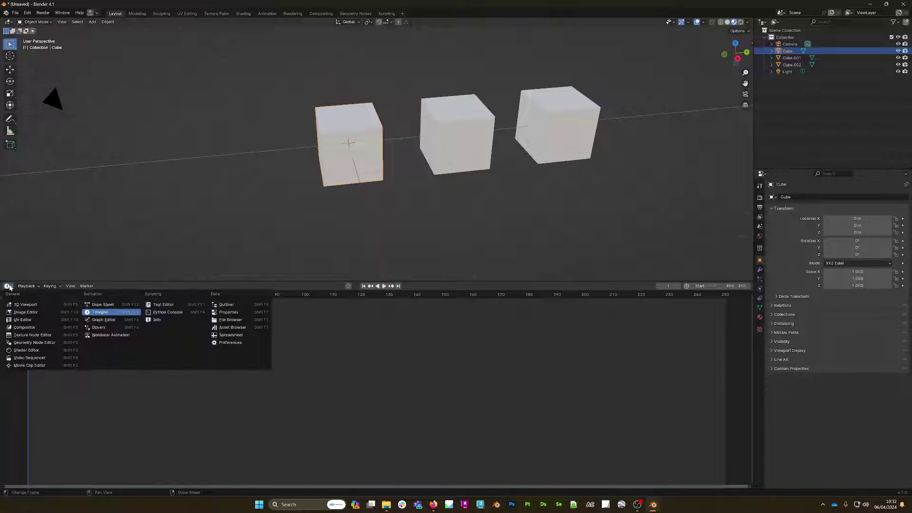
pyautogui.click(27, 351)
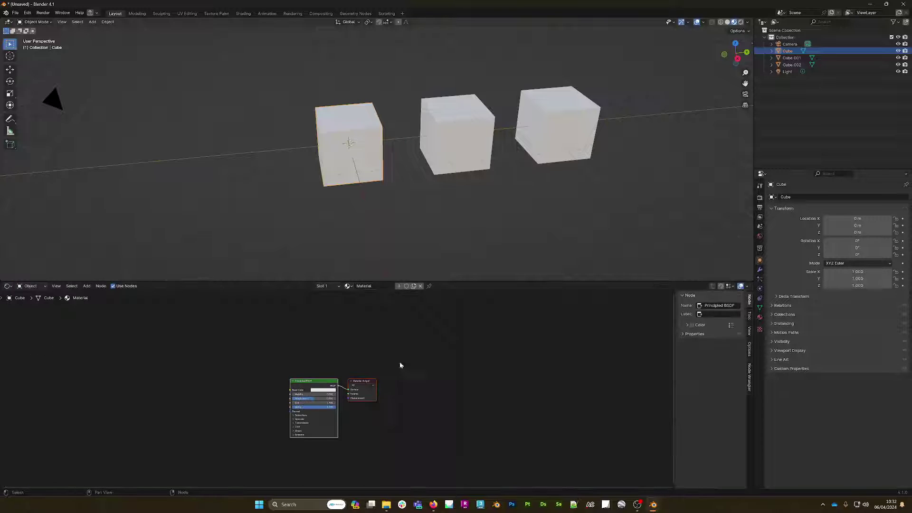
# Make the left cube's Base Color red and give the middle cube its own green material.
pyautogui.click(331, 391)
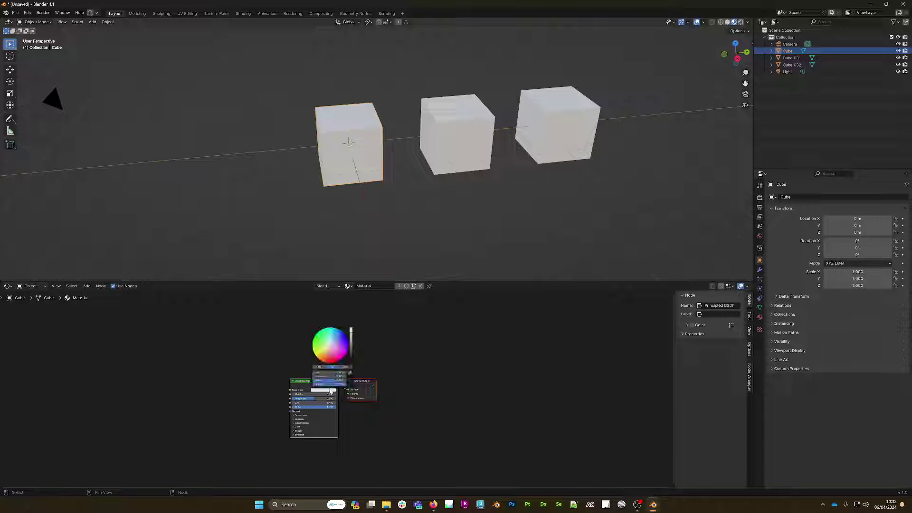
pyautogui.click(333, 363)
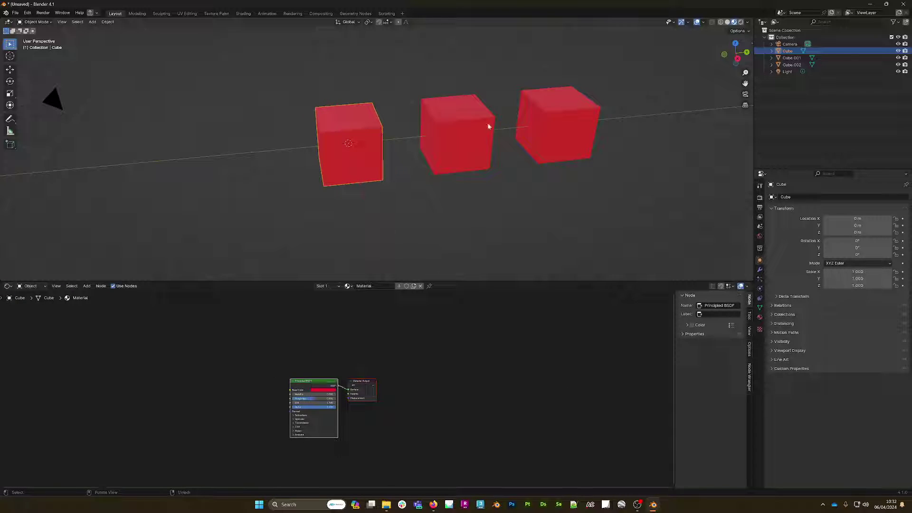
pyautogui.click(482, 135)
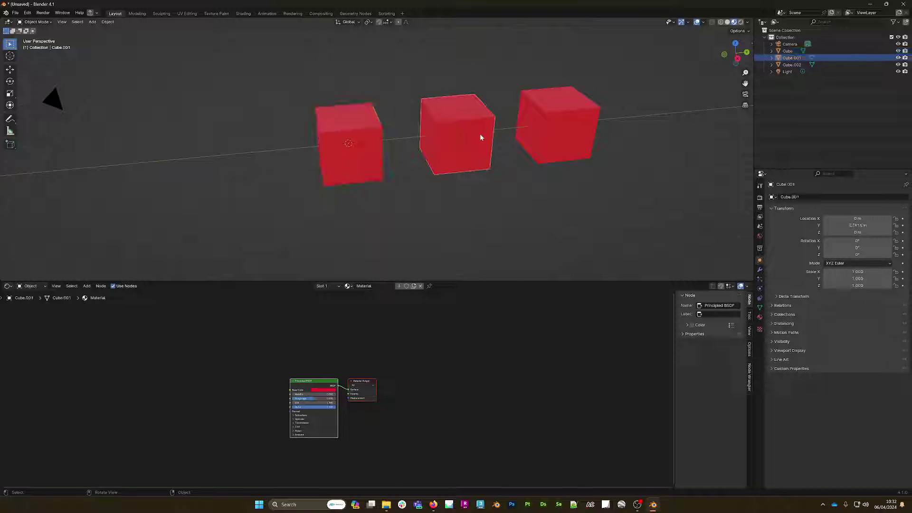
pyautogui.click(414, 287)
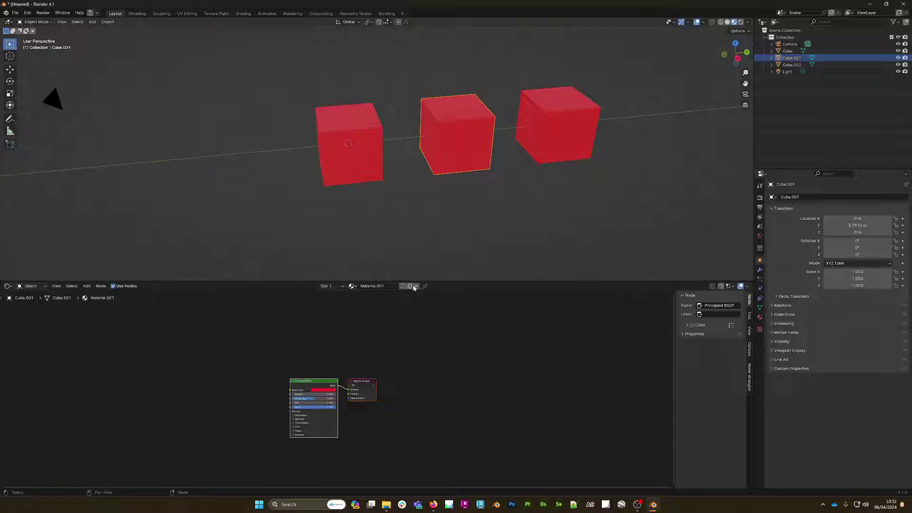
pyautogui.click(318, 391)
pyautogui.click(314, 336)
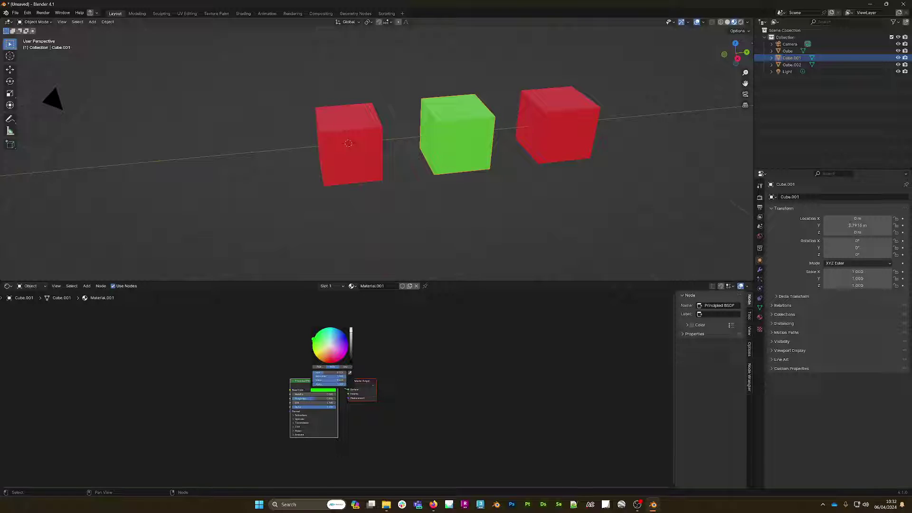
# Give the right cube its own blue material copy, then deselect it and close the Shader Editor.
pyautogui.click(580, 116)
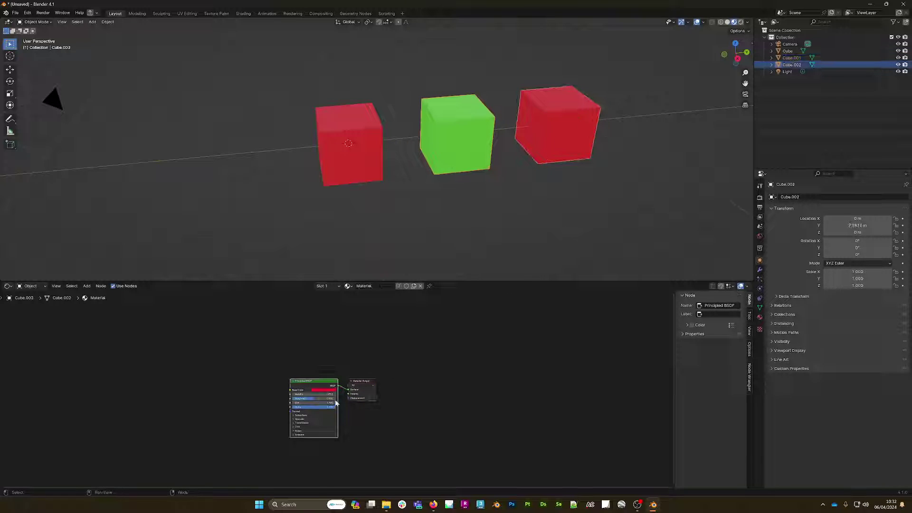
pyautogui.click(413, 286)
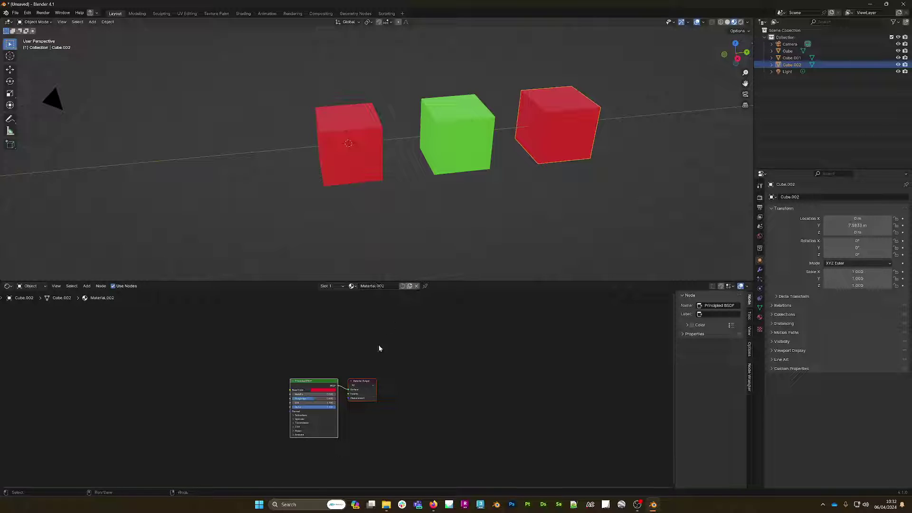
pyautogui.click(329, 391)
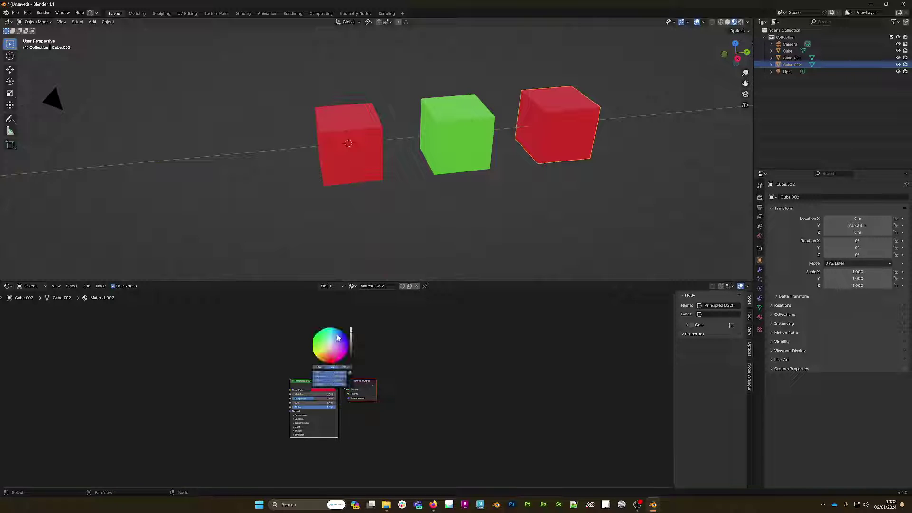
pyautogui.click(338, 338)
pyautogui.moveTo(632, 64); pyautogui.dragTo(561, 100, button='middle')
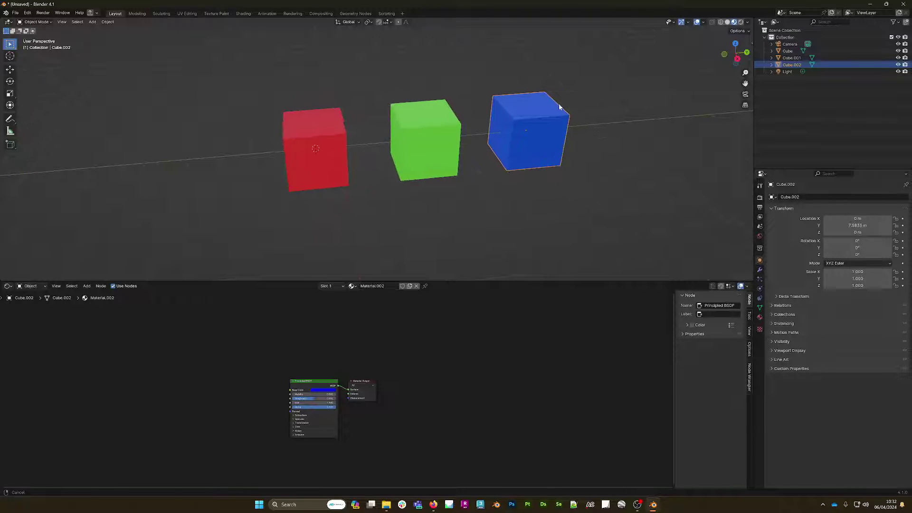
pyautogui.click(349, 72)
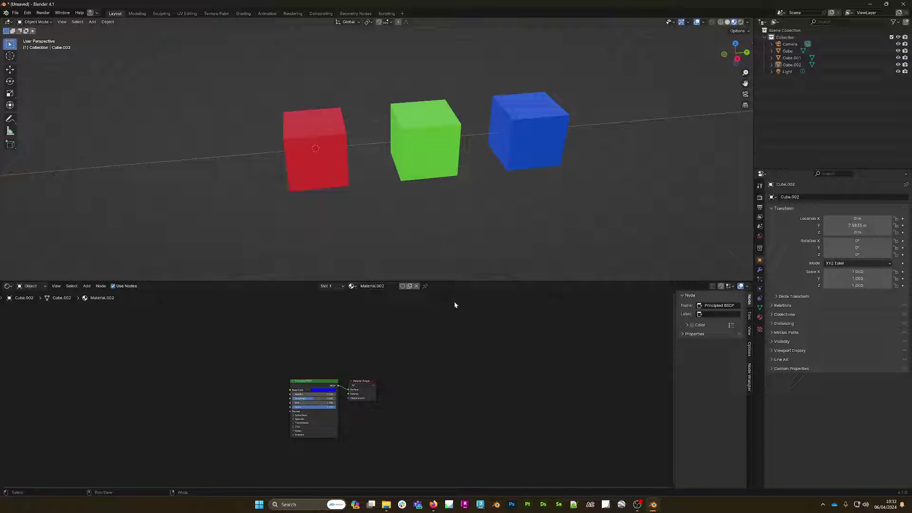
pyautogui.moveTo(462, 280); pyautogui.dragTo(462, 481)
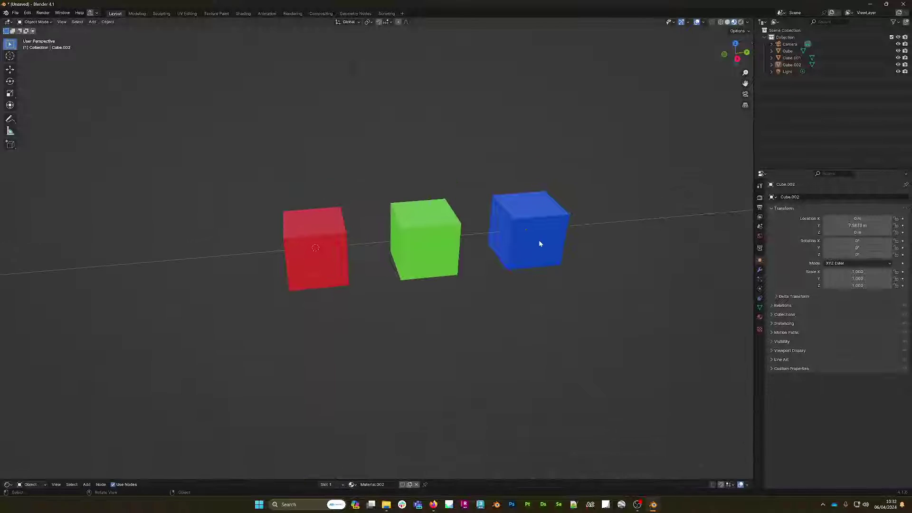
# In Edit Mode, pull the red cube's top-left corner vertex far upward, then return to Object Mode.
pyautogui.moveTo(539, 240)
pyautogui.mouseDown(button='middle')
pyautogui.moveTo(524, 244)
pyautogui.moveTo(541, 233)
pyautogui.mouseUp(button='middle')
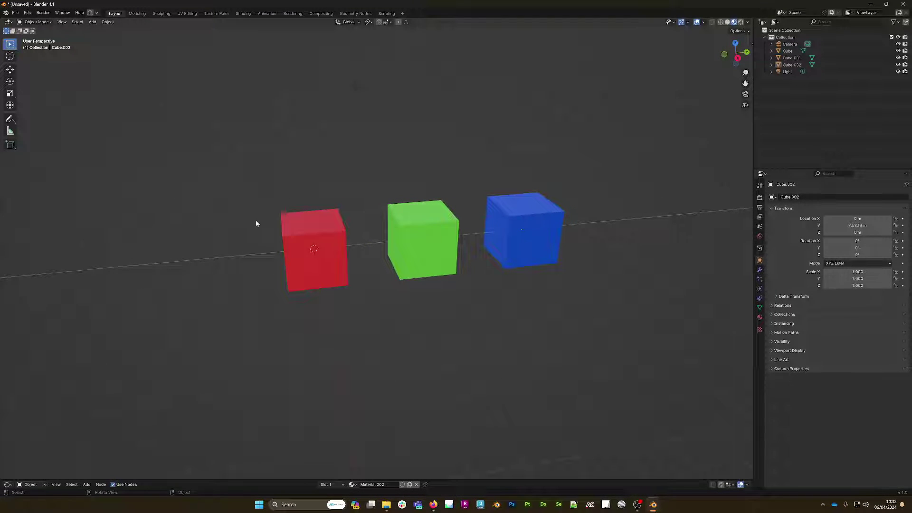
pyautogui.click(308, 234)
pyautogui.press('Tab')
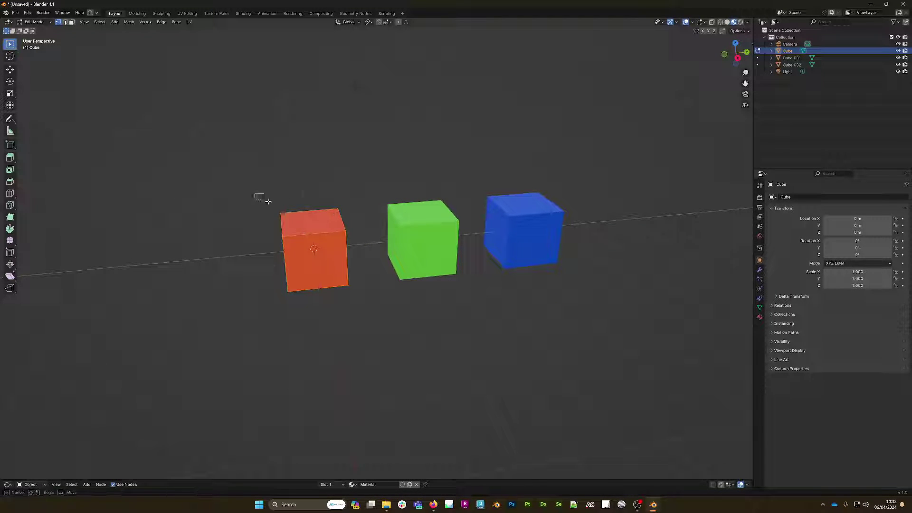
pyautogui.moveTo(261, 198); pyautogui.dragTo(285, 218)
pyautogui.press('g')
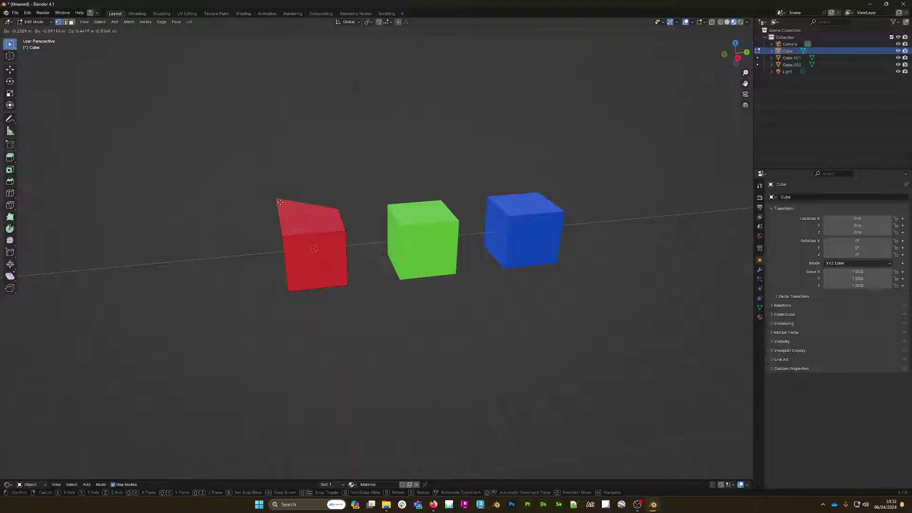
pyautogui.click(272, 165)
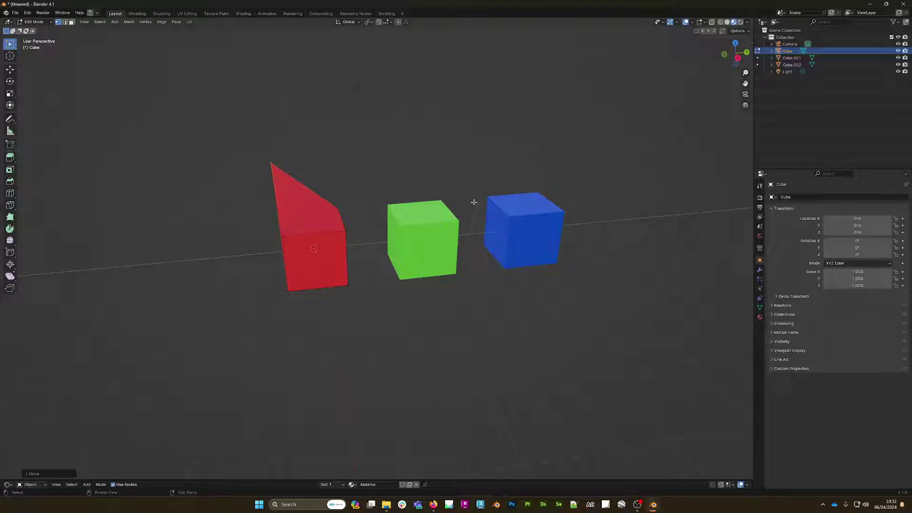
pyautogui.press('Tab')
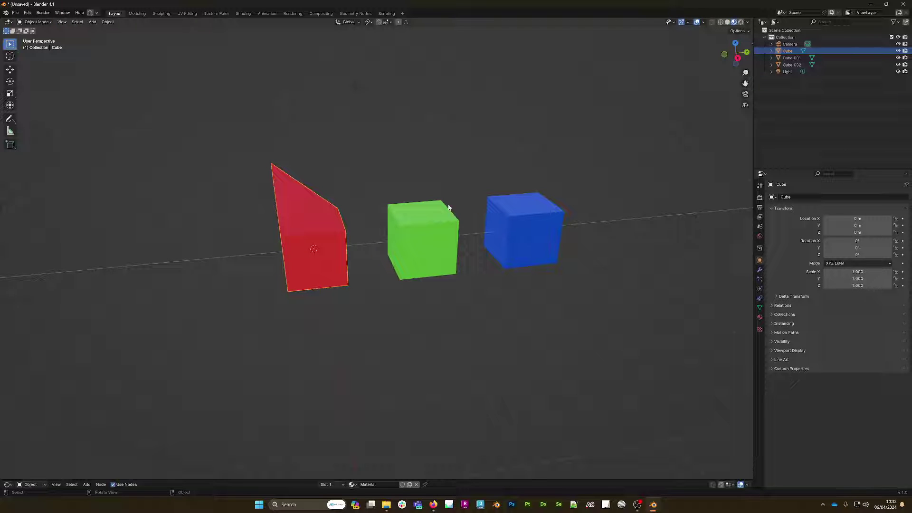
# Add a Bevel modifier to the red wedge with an amount of about 0.35 m.
pyautogui.click(760, 270)
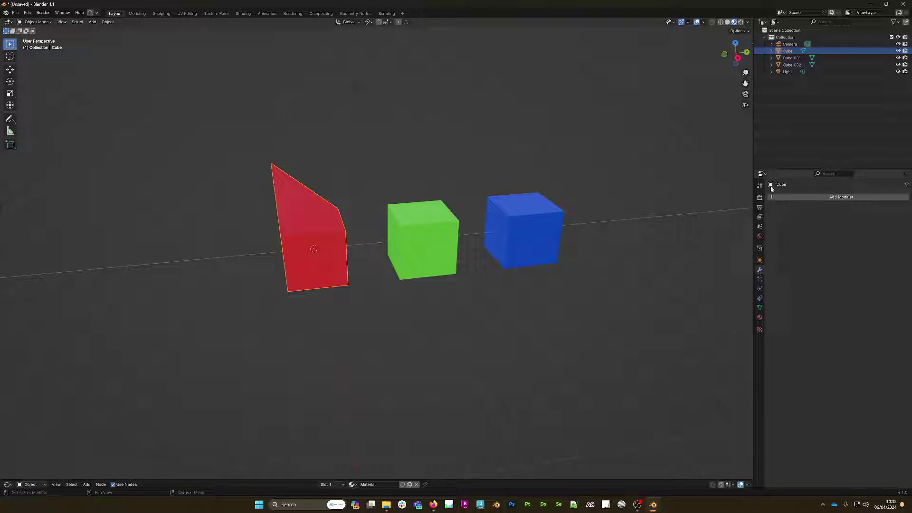
pyautogui.click(772, 197)
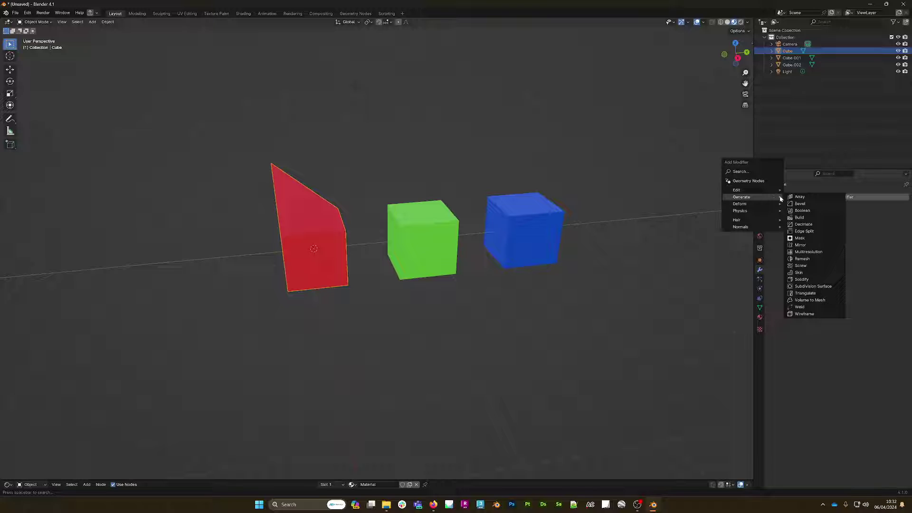
pyautogui.click(801, 205)
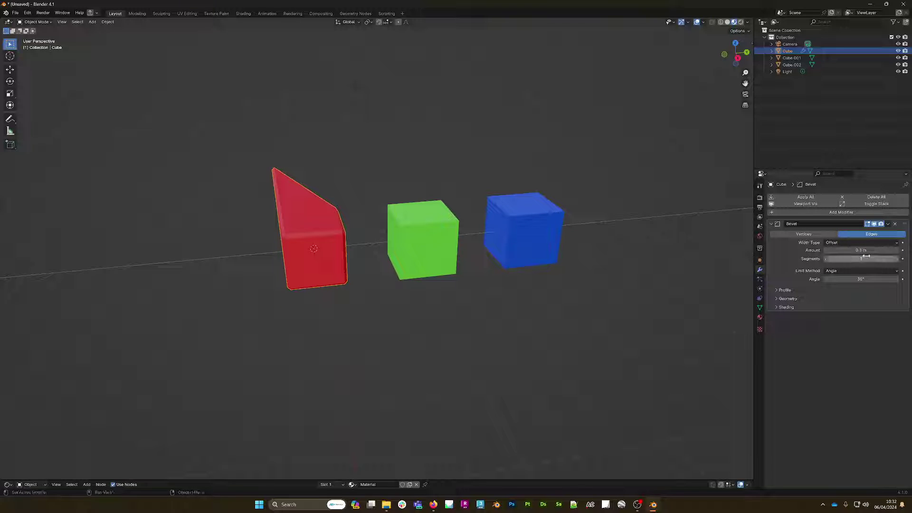
pyautogui.moveTo(861, 250); pyautogui.dragTo(888, 250)
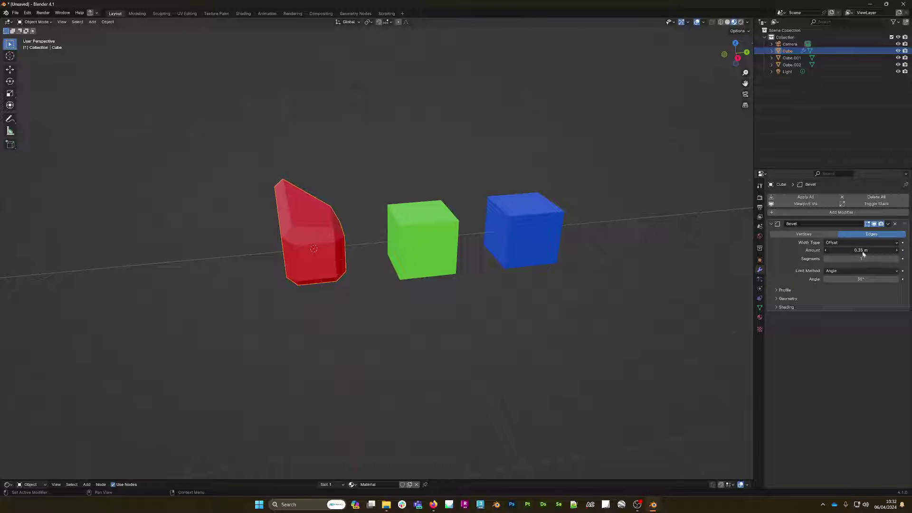
# Deselect the red wedge, orbit the view slightly, and select the blue cube.
pyautogui.click(436, 325)
pyautogui.moveTo(495, 241); pyautogui.dragTo(457, 262, button='middle')
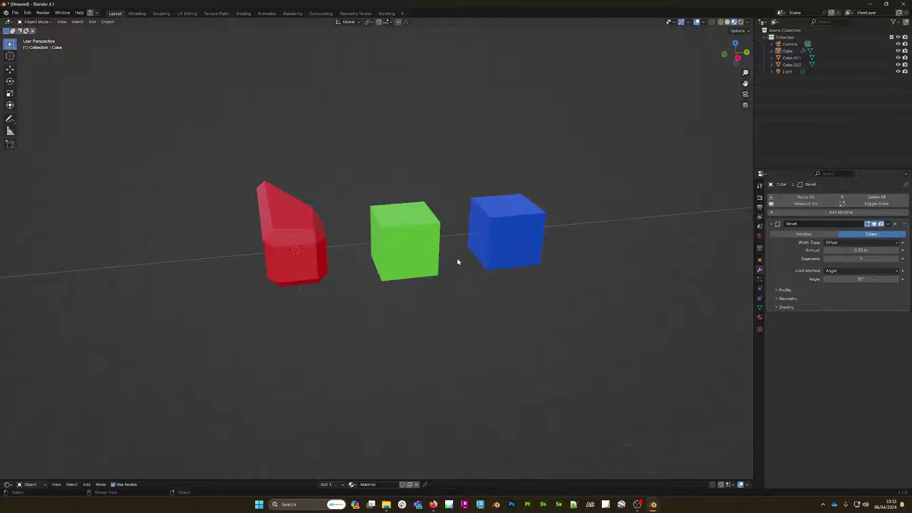
pyautogui.click(506, 242)
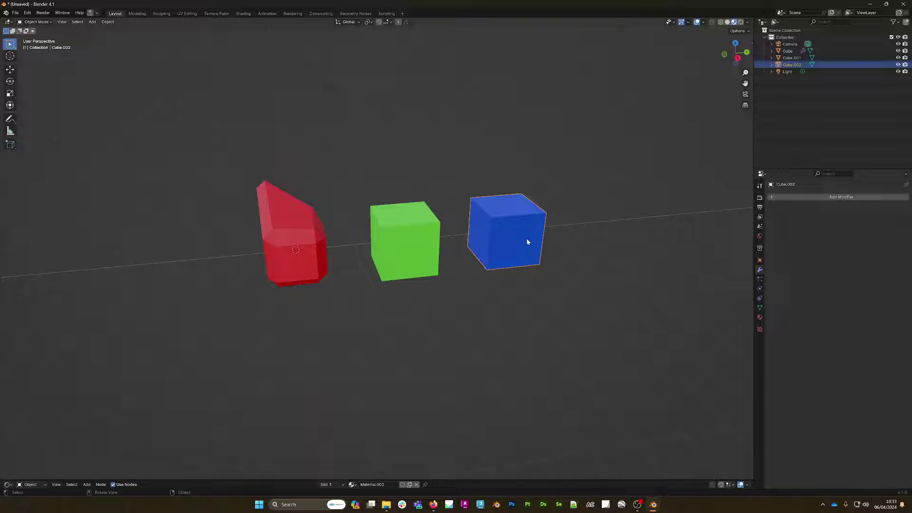
# Add the green cube and the red wedge to the selection with red active, then toggle wireframe shading on and off.
pyautogui.keyDown('shift'); pyautogui.click(403, 241); pyautogui.keyUp('shift')
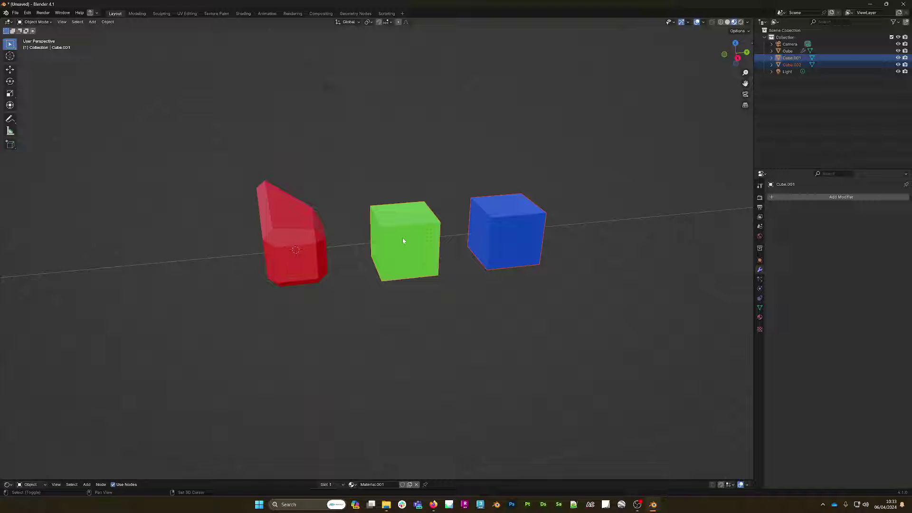
pyautogui.keyDown('shift'); pyautogui.click(289, 216); pyautogui.keyUp('shift')
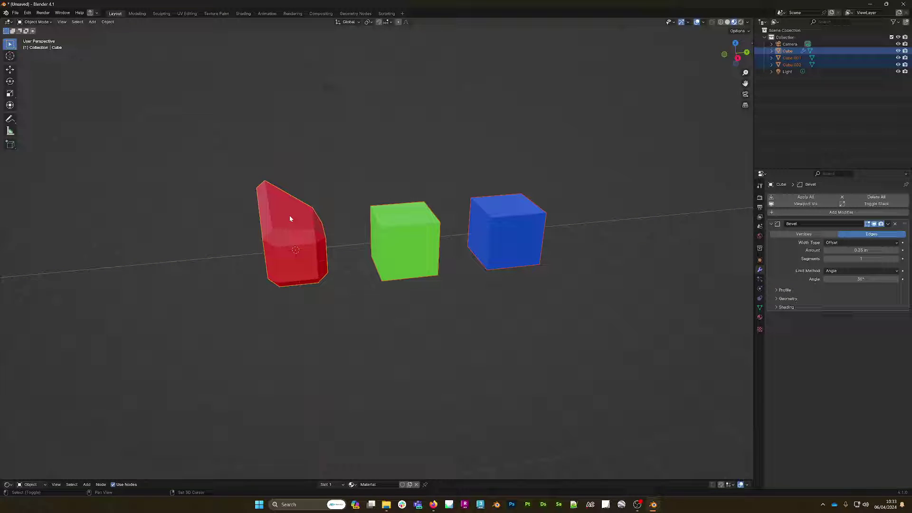
pyautogui.press('z')
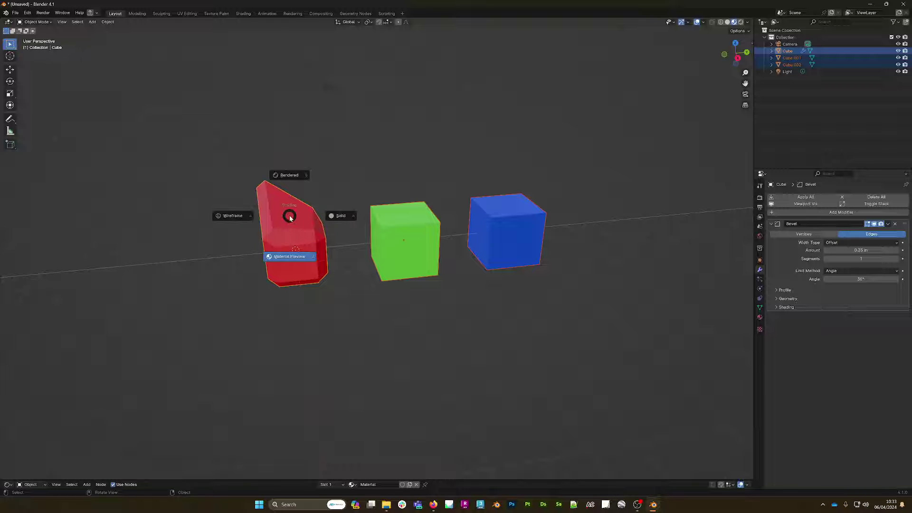
pyautogui.click(240, 215)
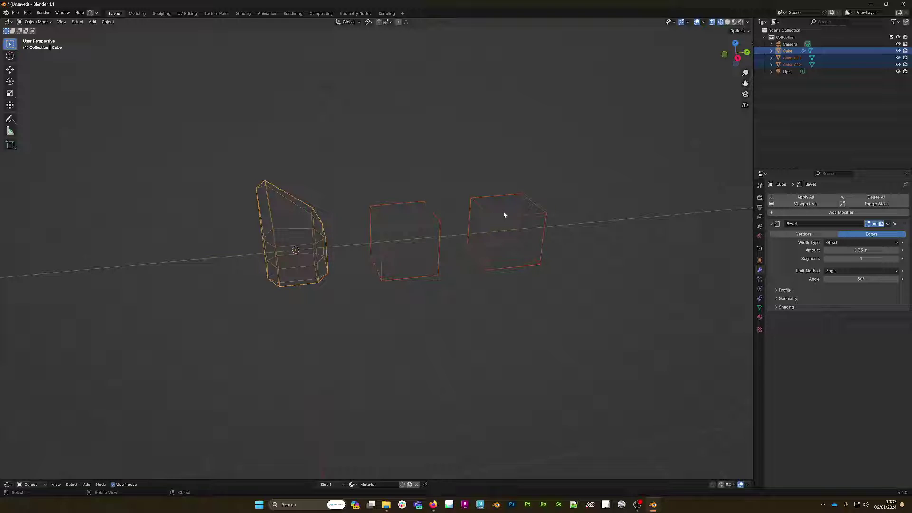
pyautogui.press('z')
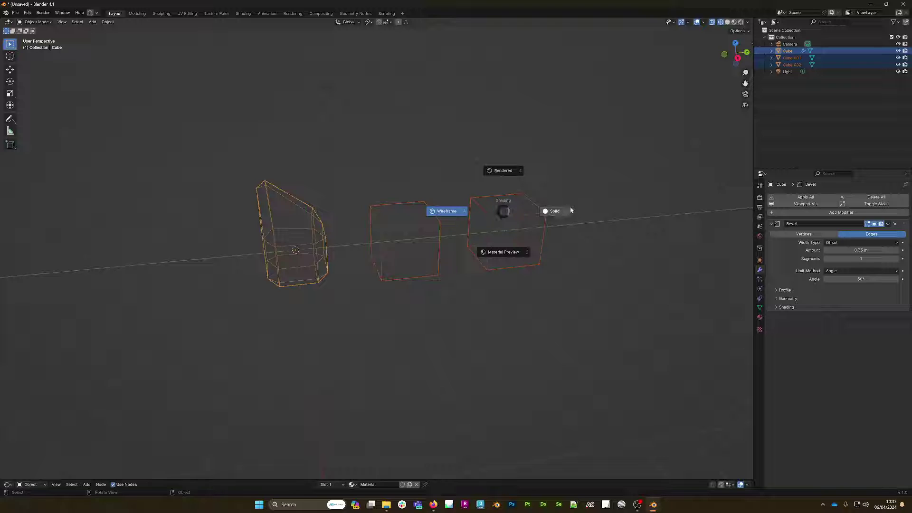
pyautogui.click(515, 254)
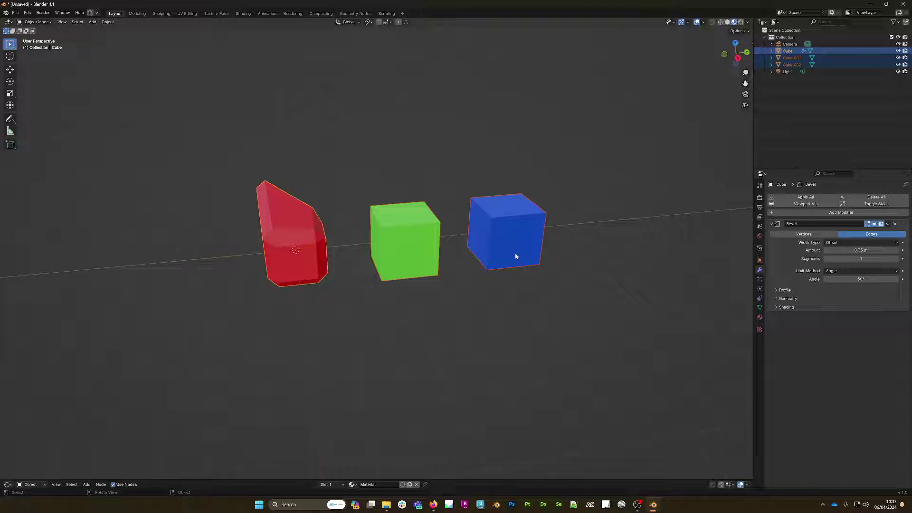
pyautogui.hotkey('ctrl', 'l')
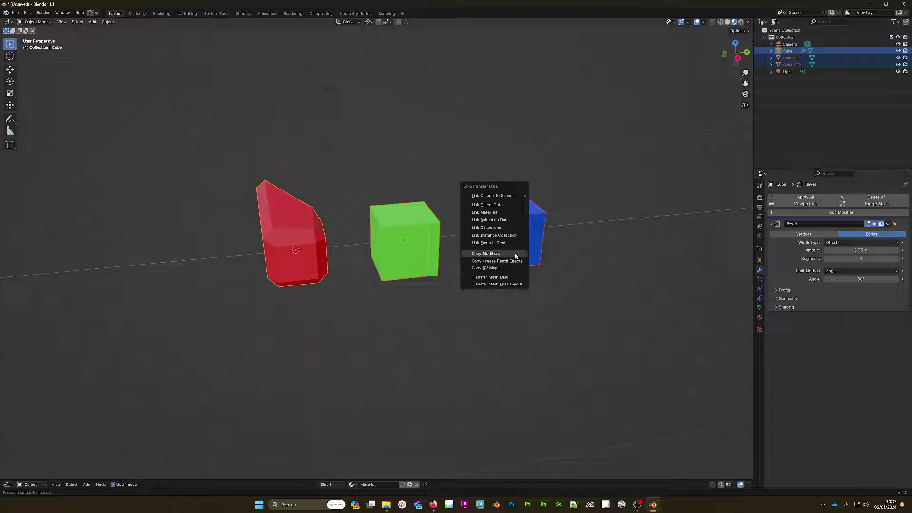
pyautogui.click(507, 216)
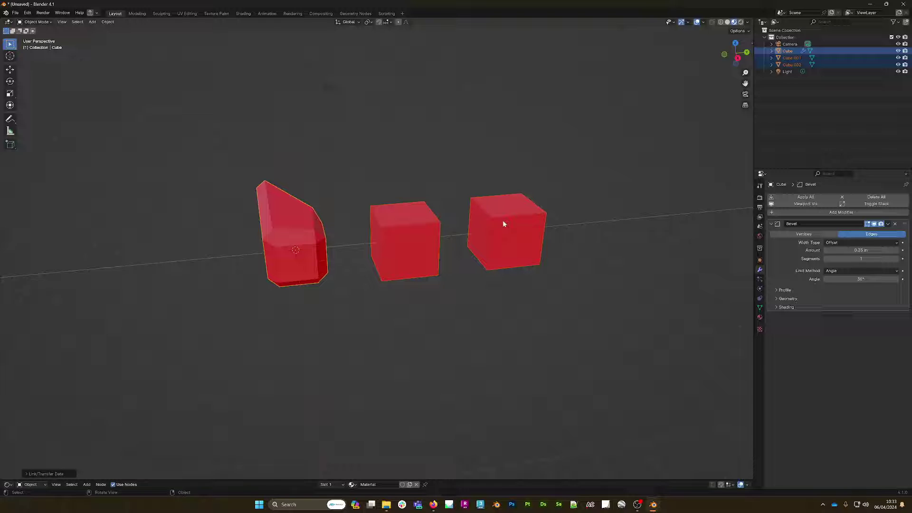
pyautogui.press('ctrl')
pyautogui.hotkey('ctrl', 'z')
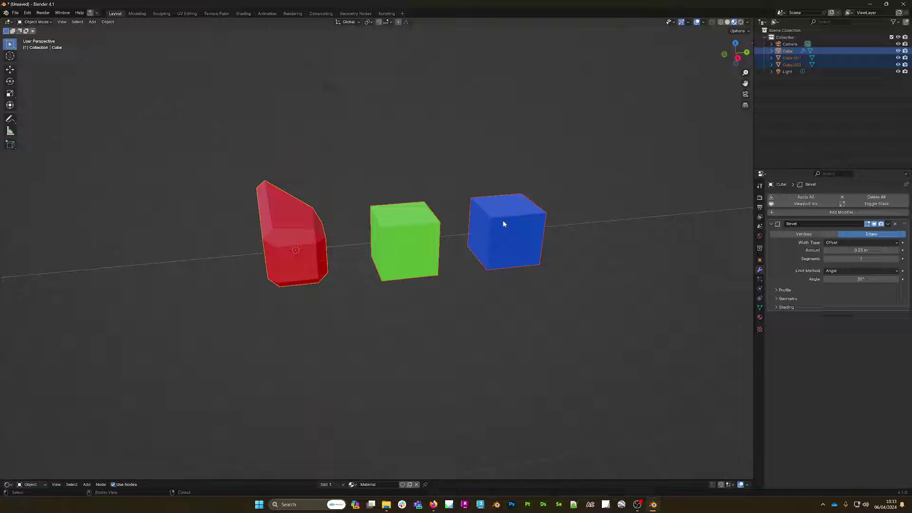
# Use Ctrl+L Link Object Data to give the green and blue cubes the red object's mesh.
pyautogui.hotkey('ctrl', 'l')
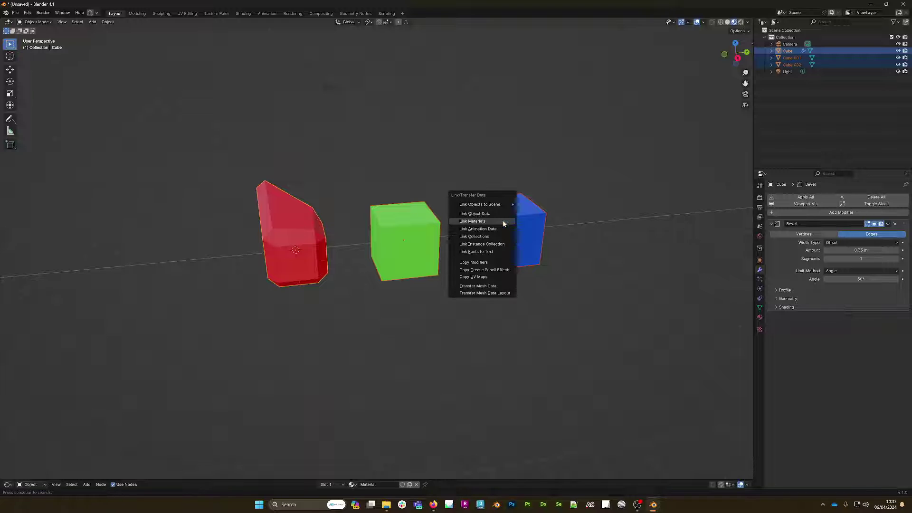
pyautogui.click(505, 214)
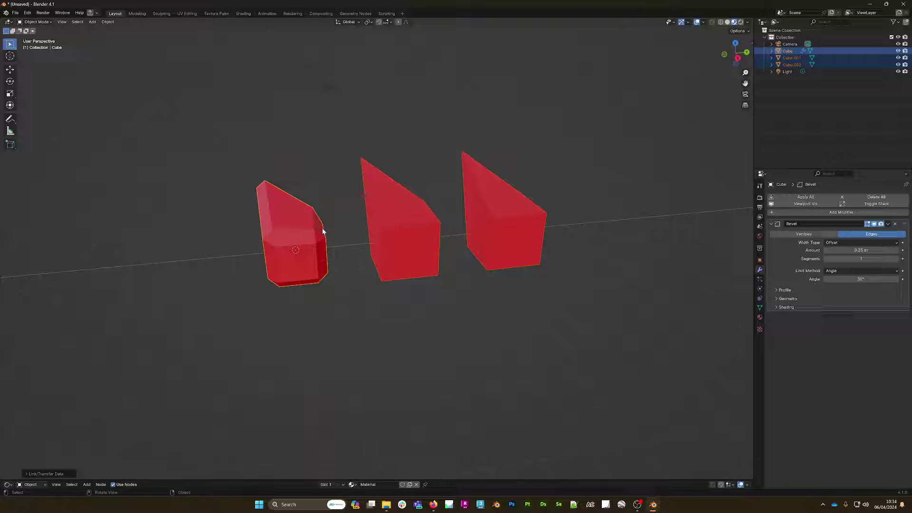
pyautogui.hotkey('ctrl', 'l')
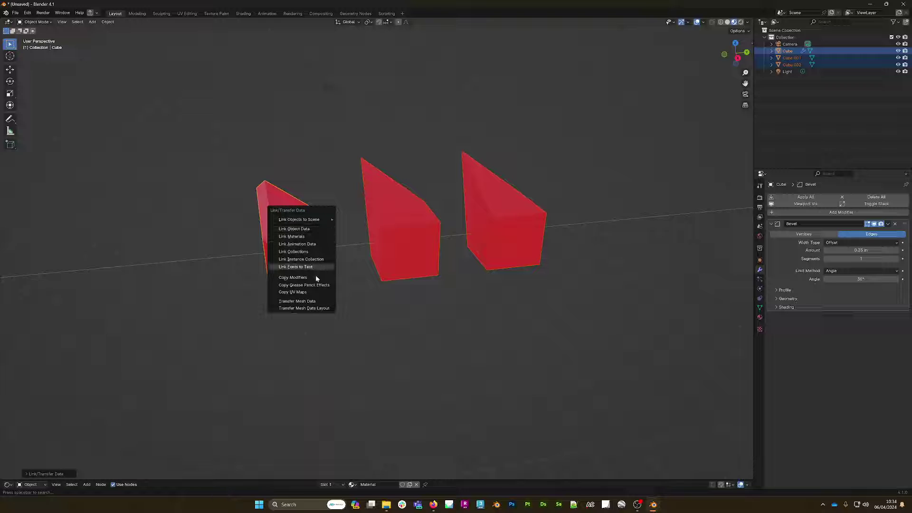